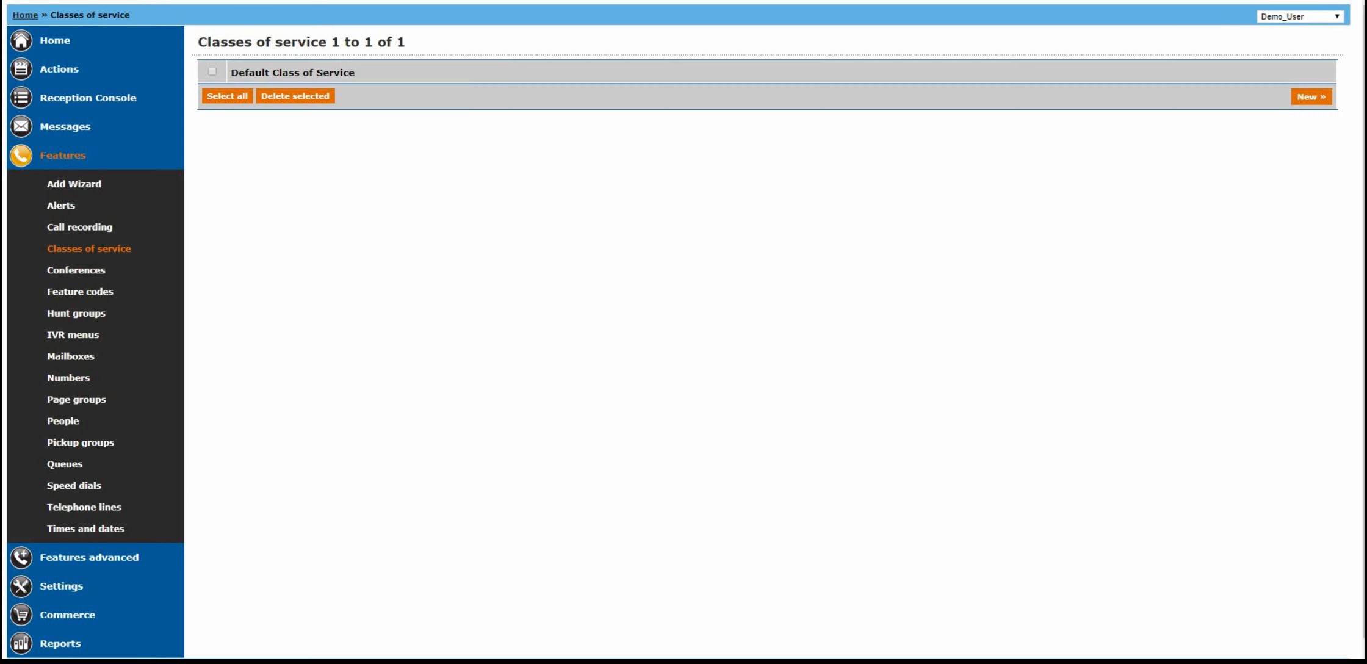
- Create and save a new class of service named "No Int plus 001407", keeping internal and external calls allowed by default
click(292, 72)
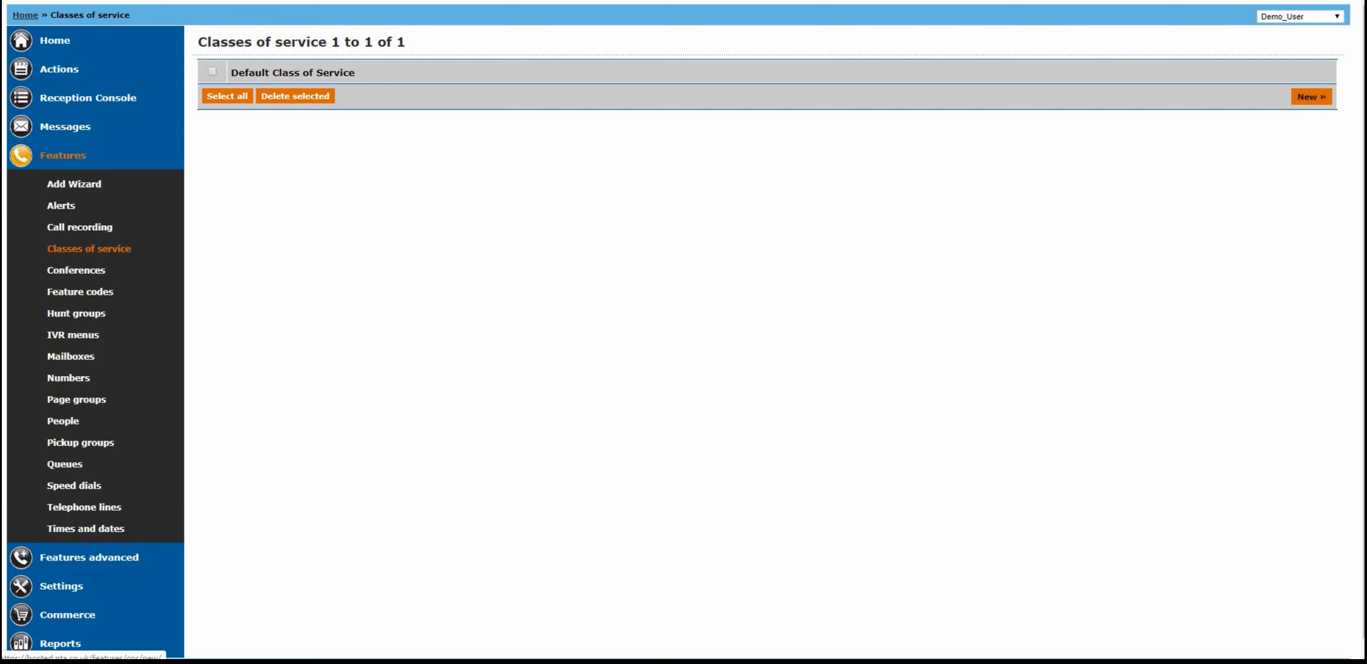
click(1311, 97)
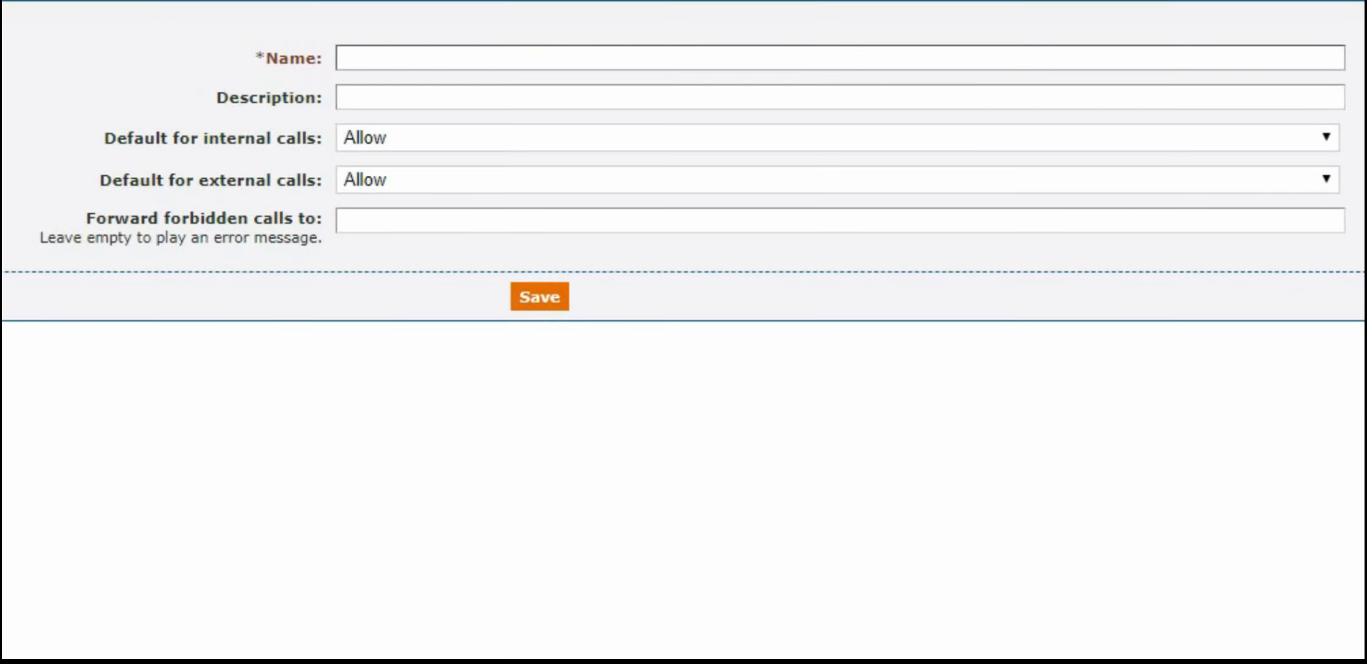
click(340, 58)
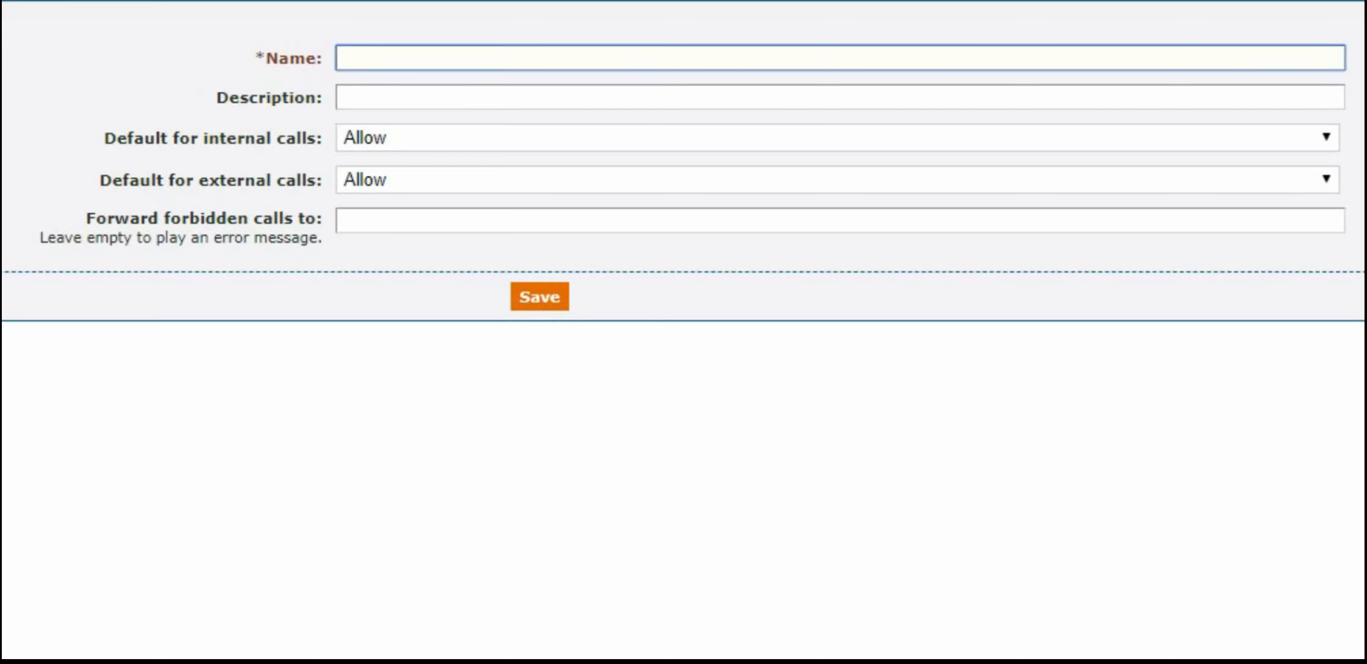
text(No Int plus )
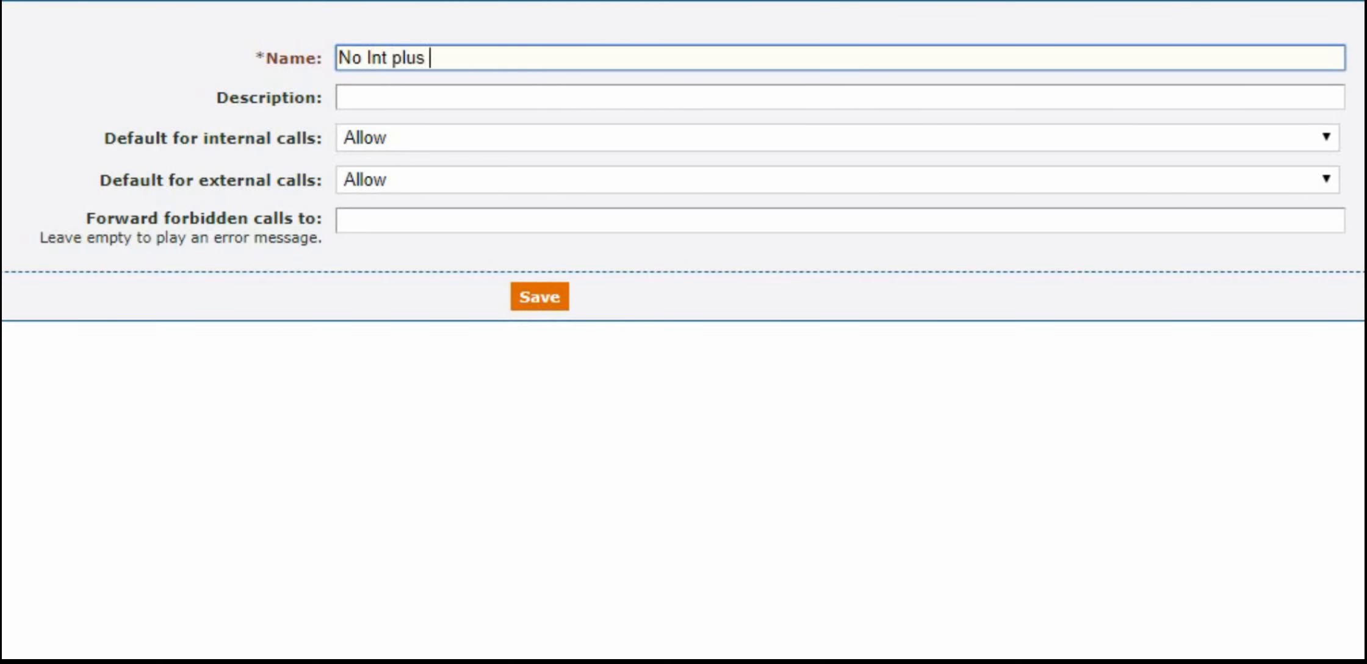
text(001407)
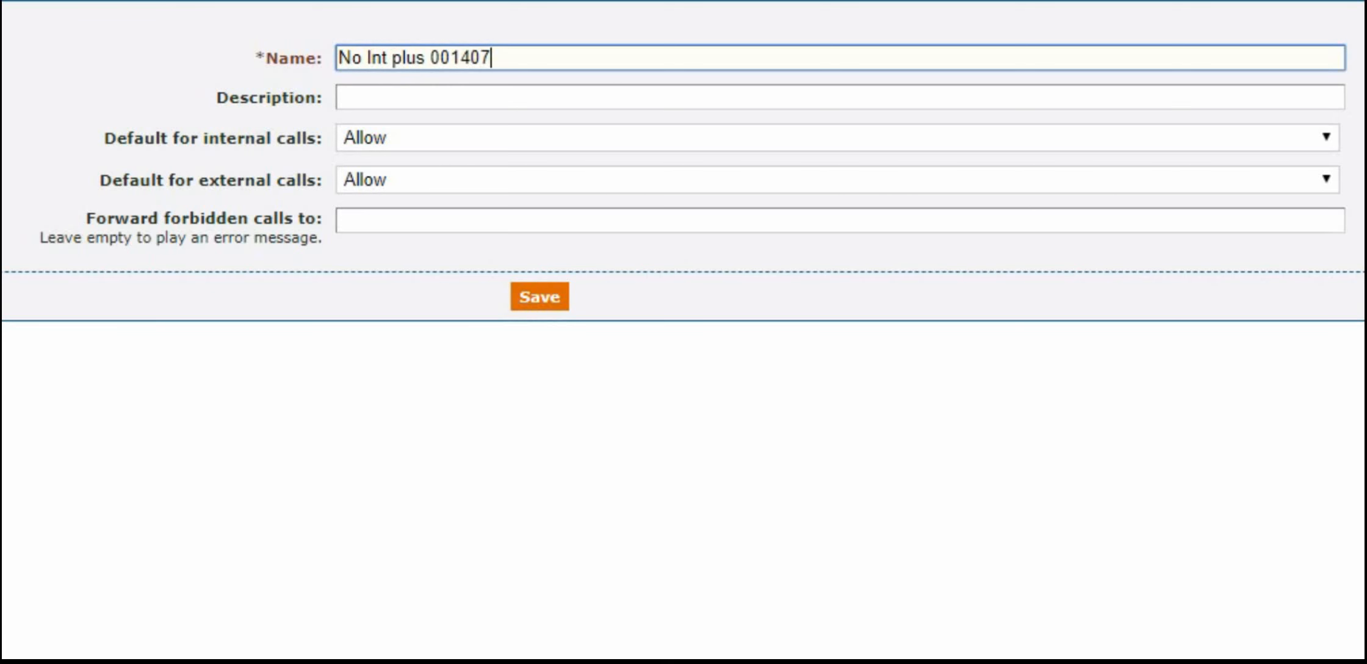
click(539, 297)
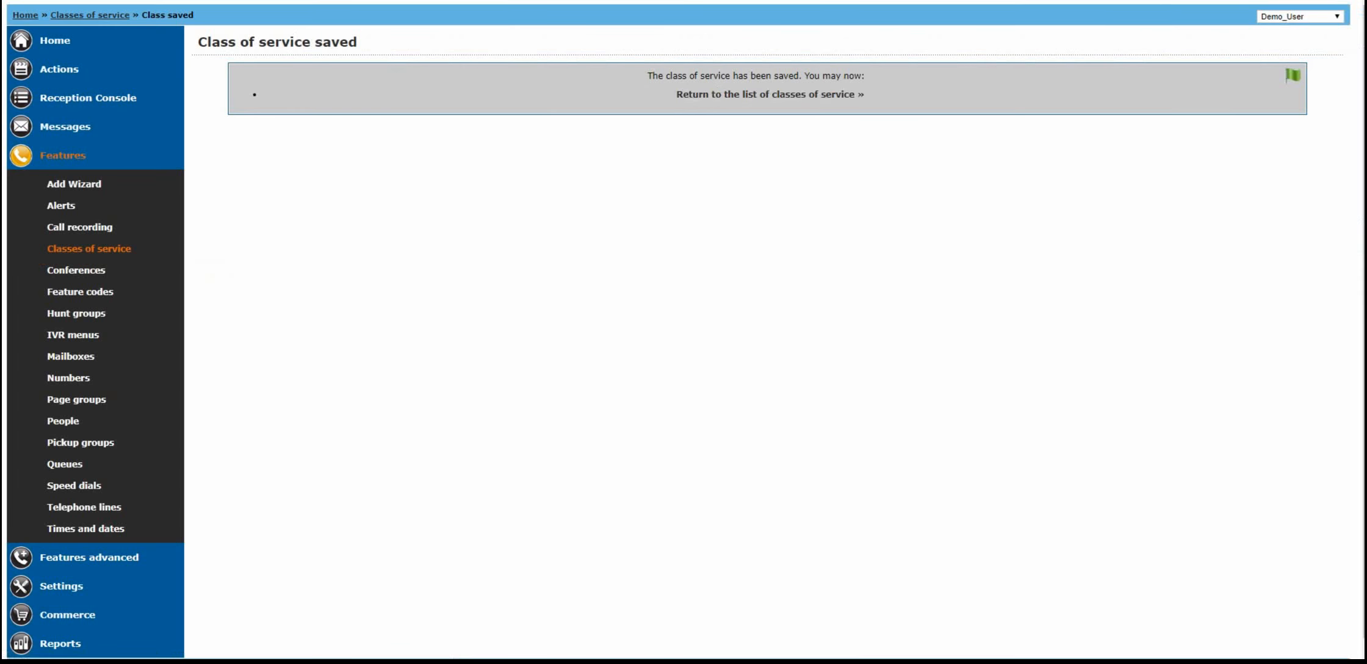
- Add an external exception to the "No Int plus 001407" class that forbids calls to numbers beginning with 00, and save it
click(771, 94)
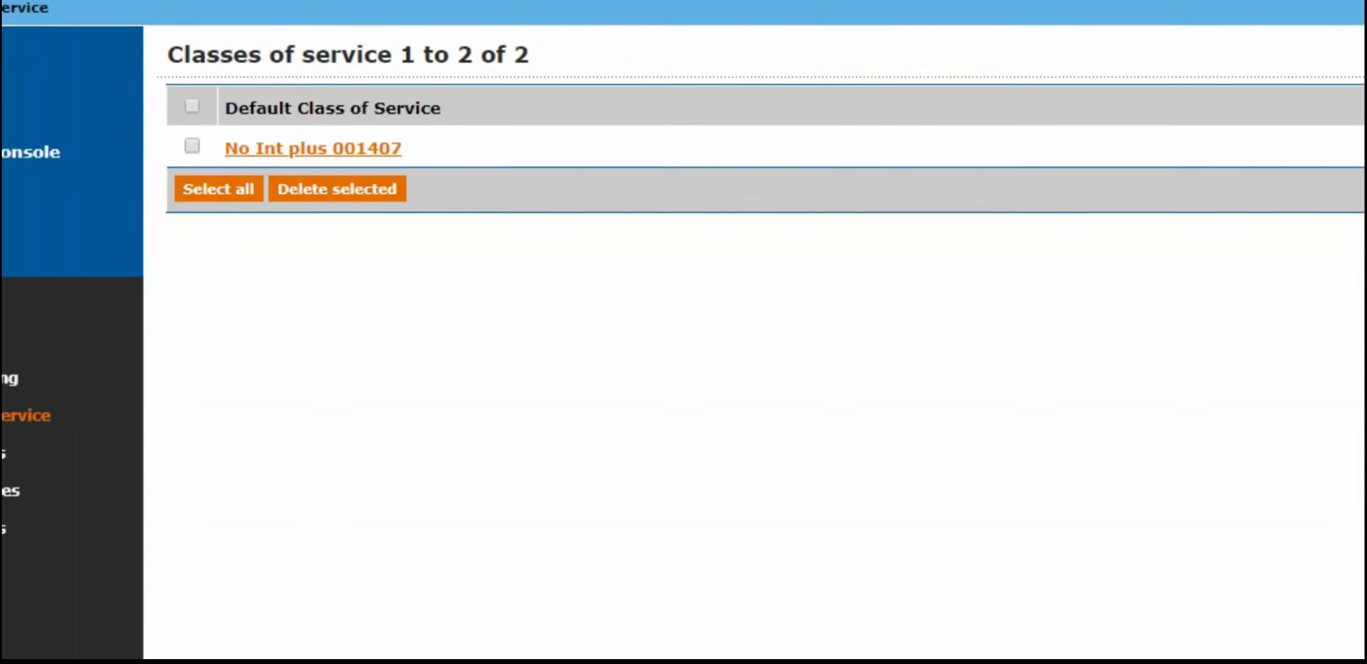
click(427, 343)
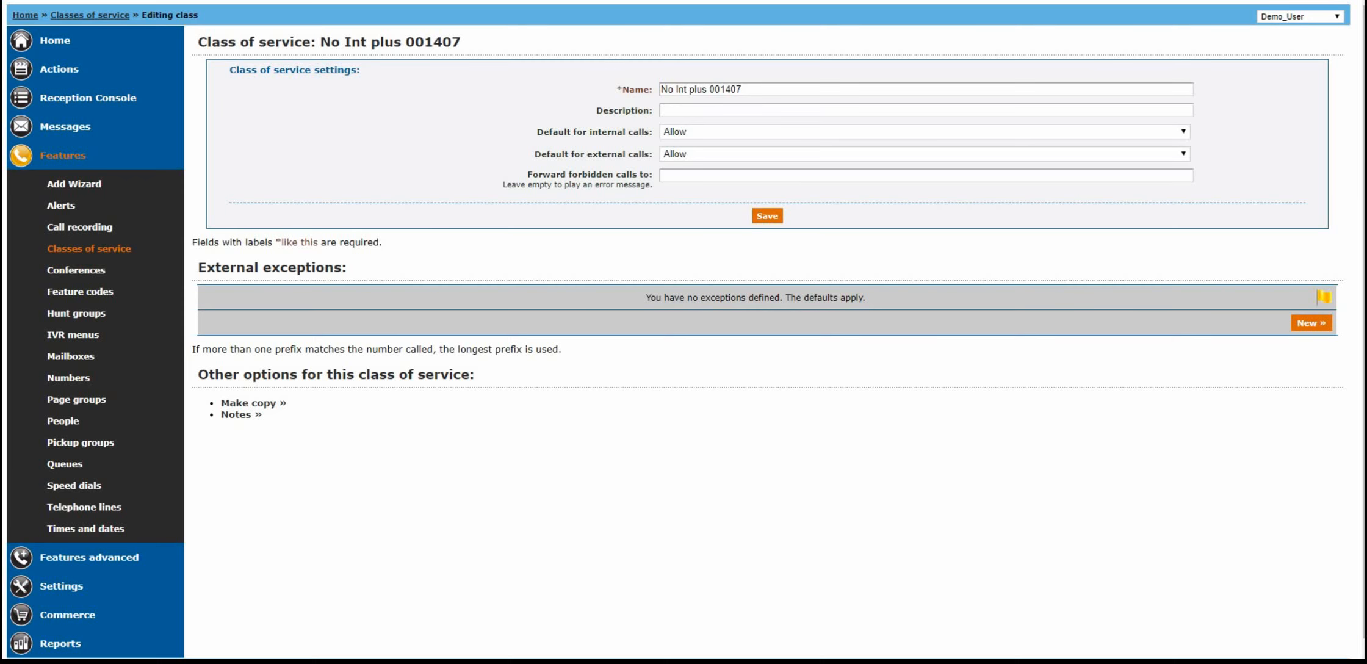
click(1311, 322)
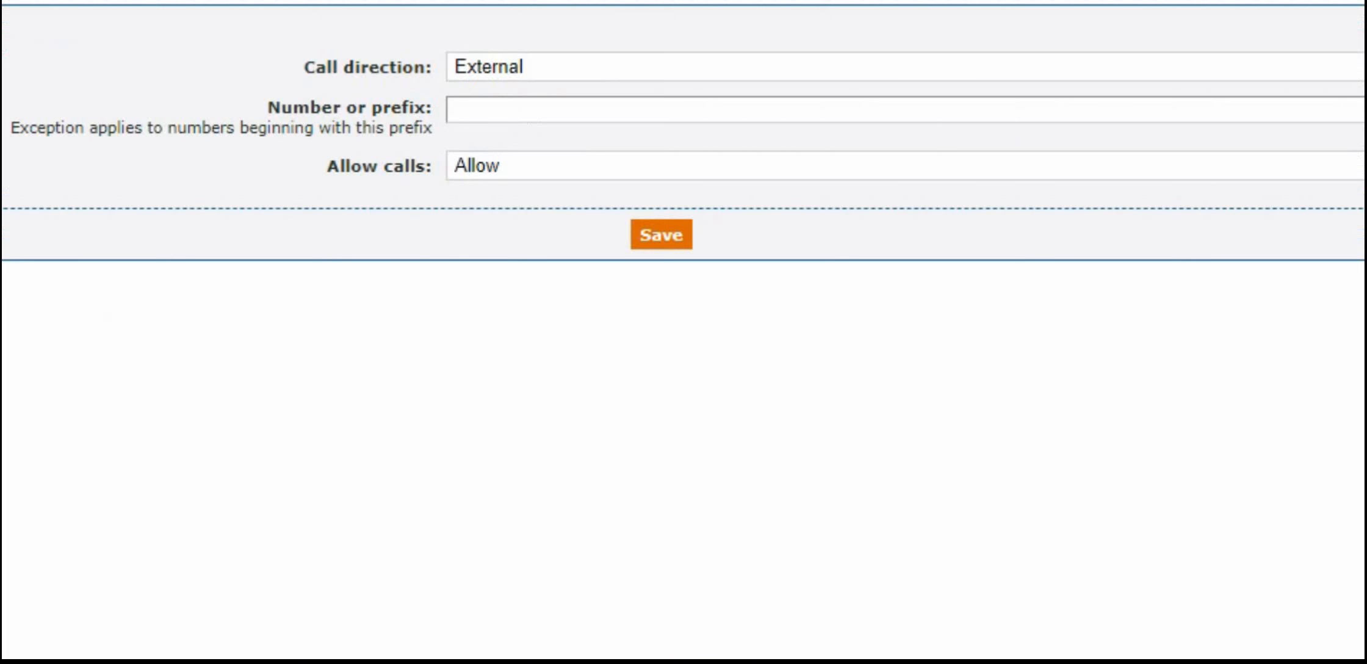
click(906, 66)
click(906, 120)
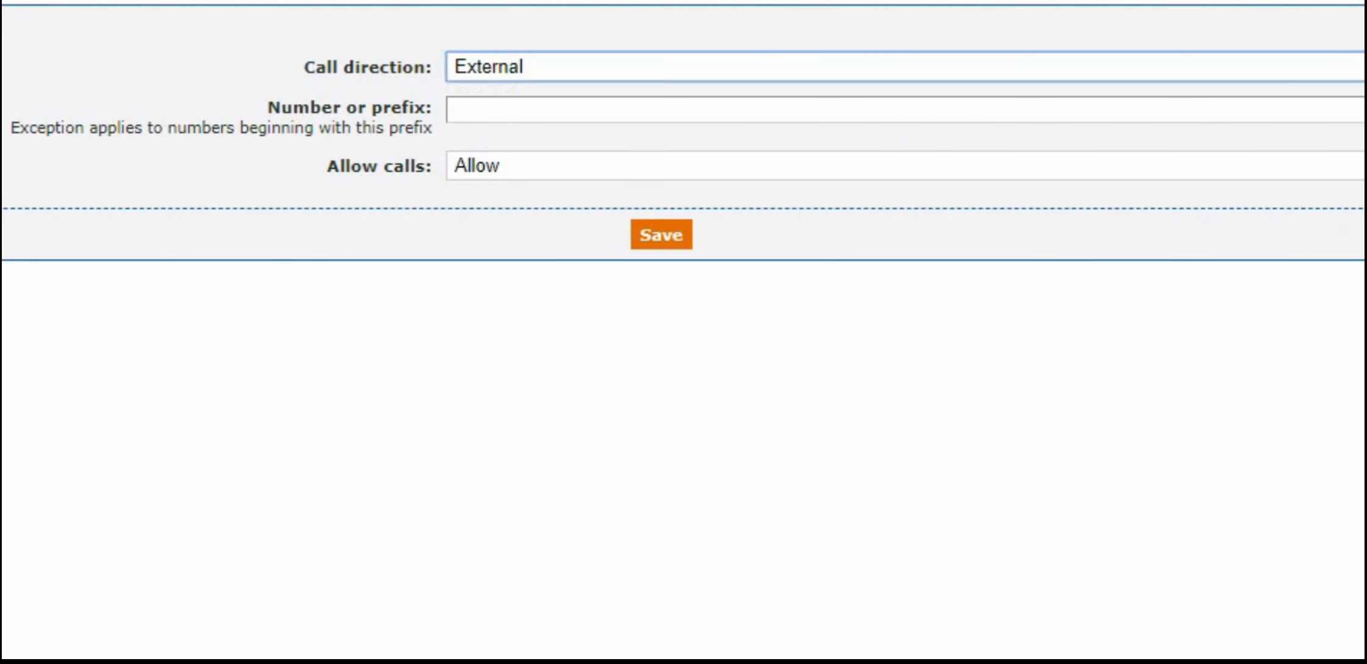
click(906, 110)
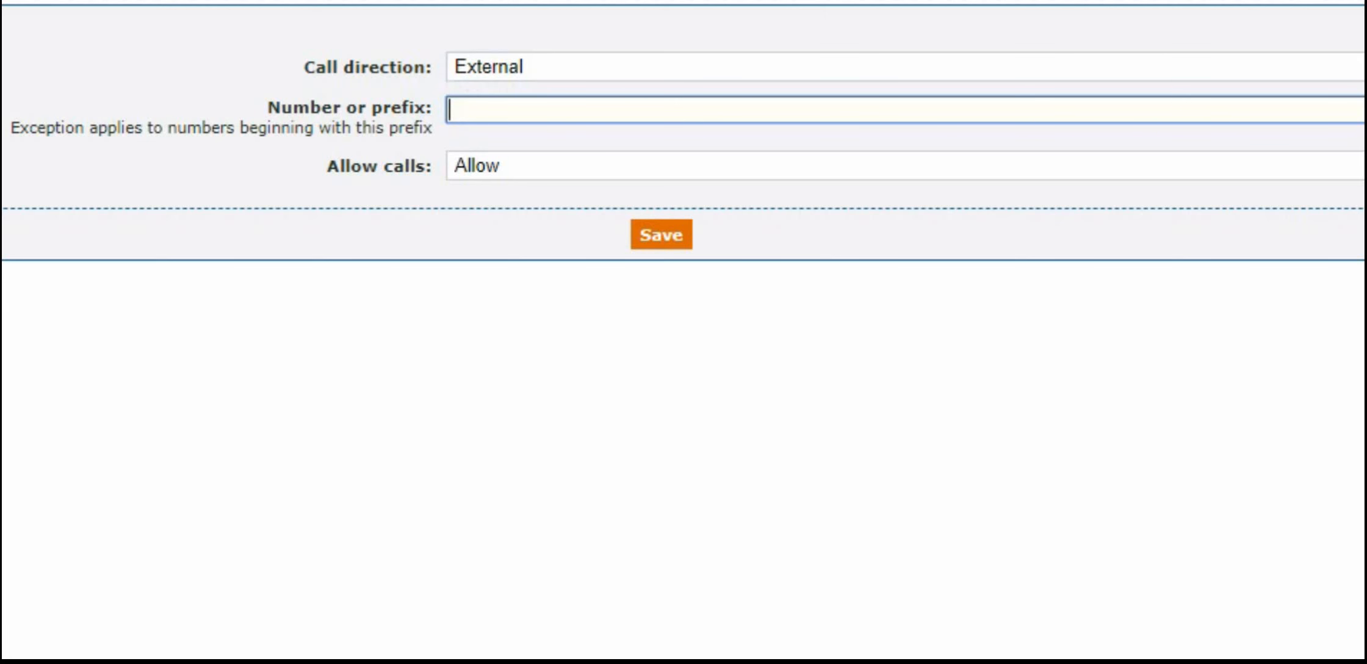
text(00)
click(905, 166)
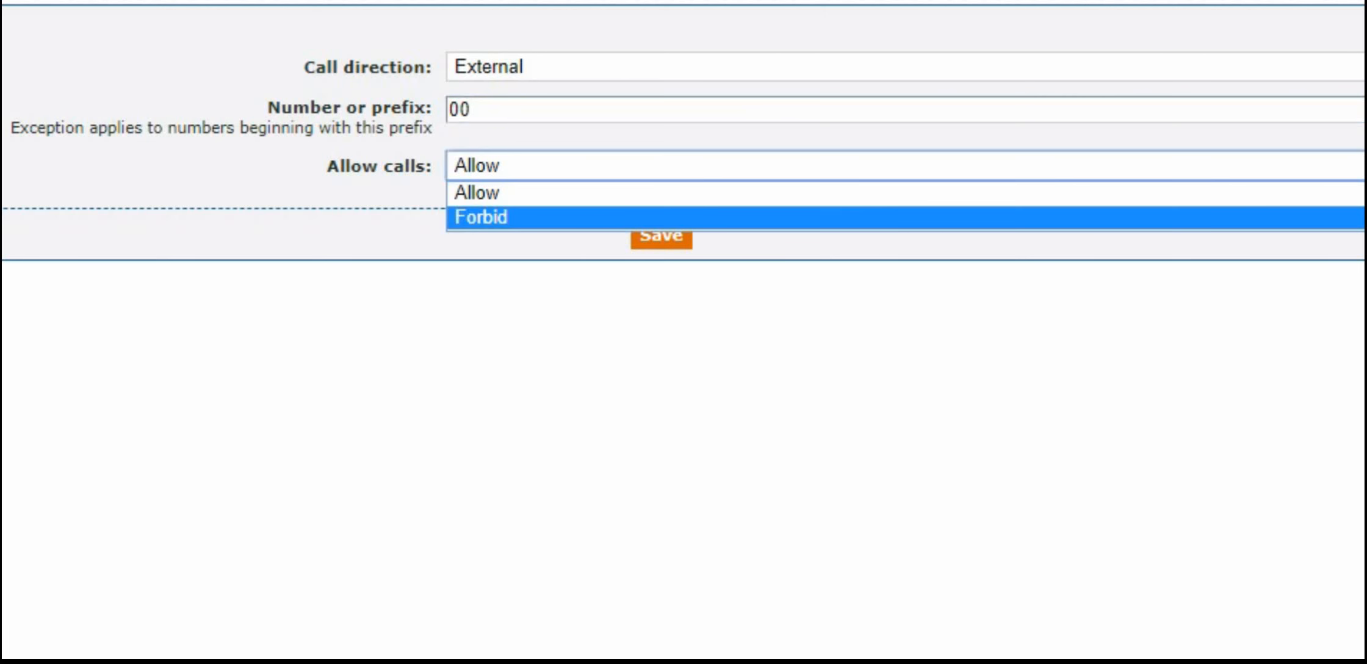
click(661, 218)
click(662, 235)
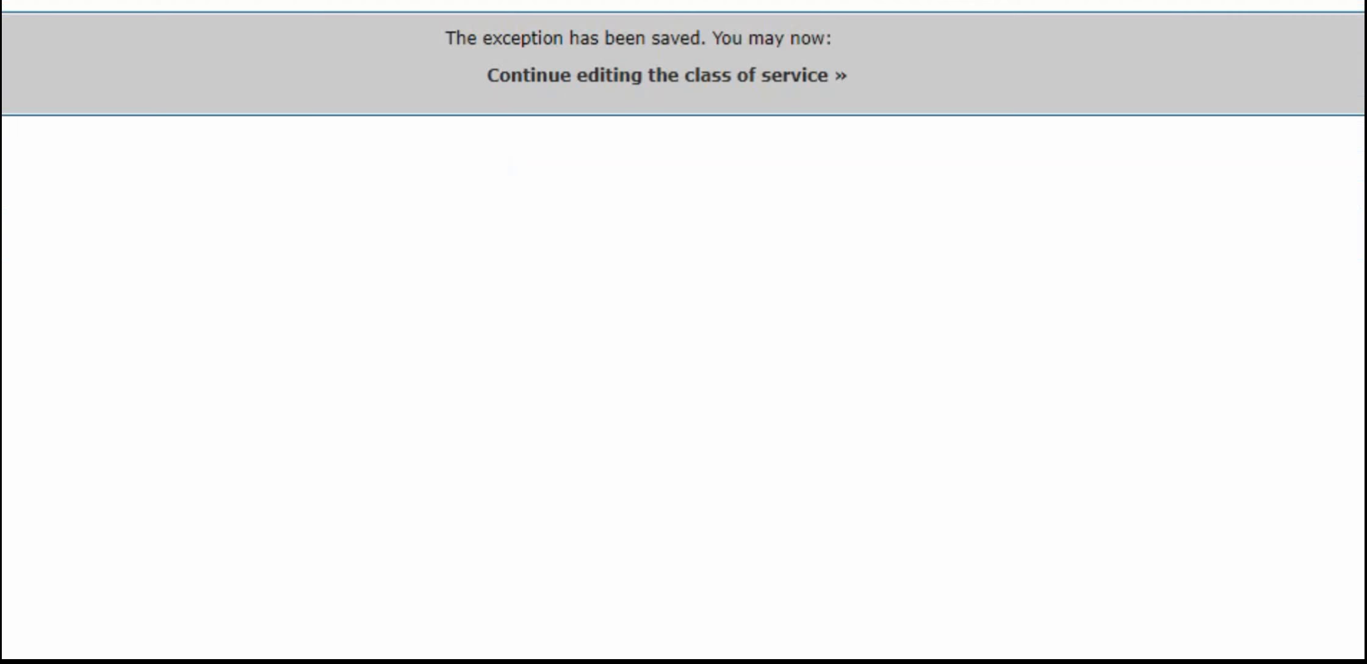
- Add and save a second external exception in this class that allows calls to the one permitted full international phone number
click(666, 75)
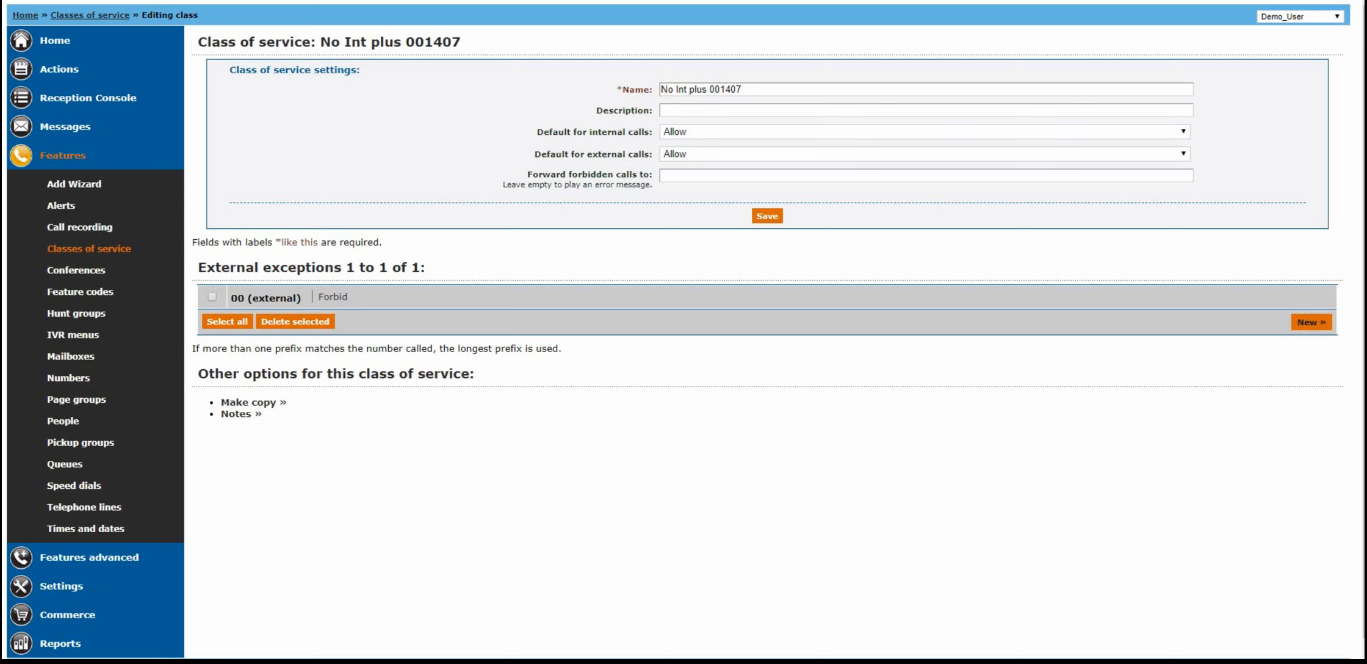
click(1311, 322)
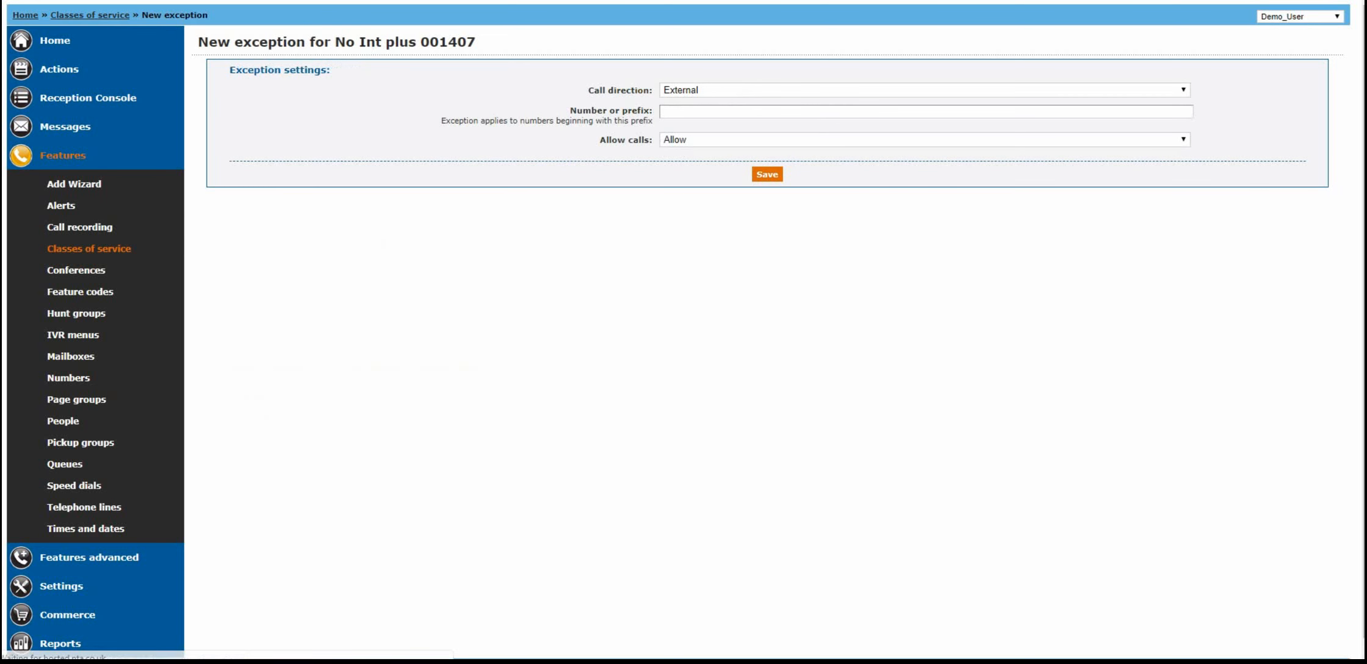
click(926, 112)
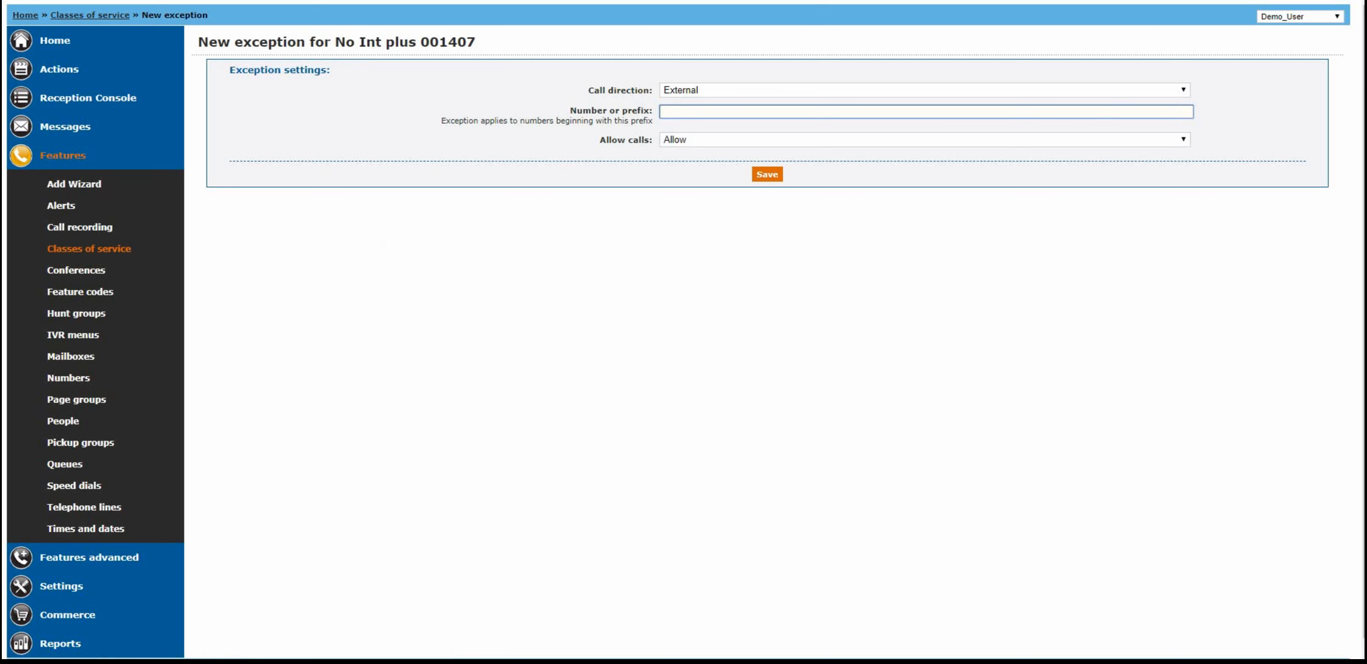
click(767, 174)
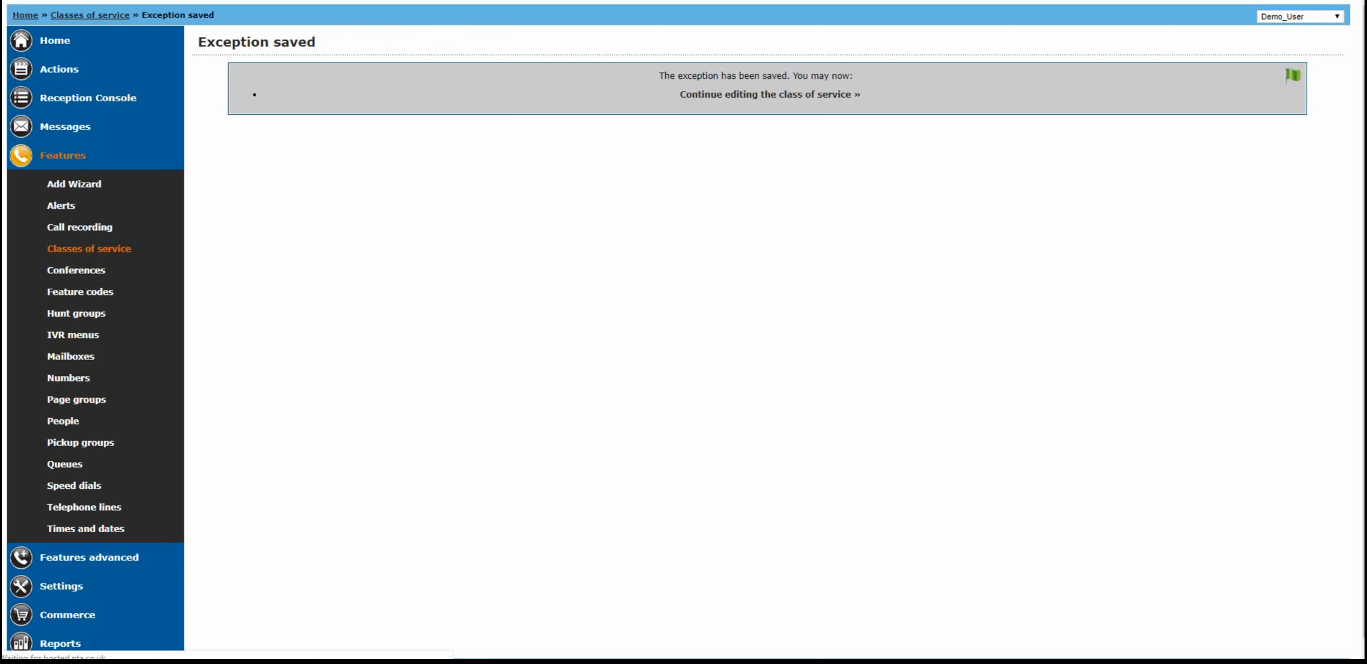
click(770, 94)
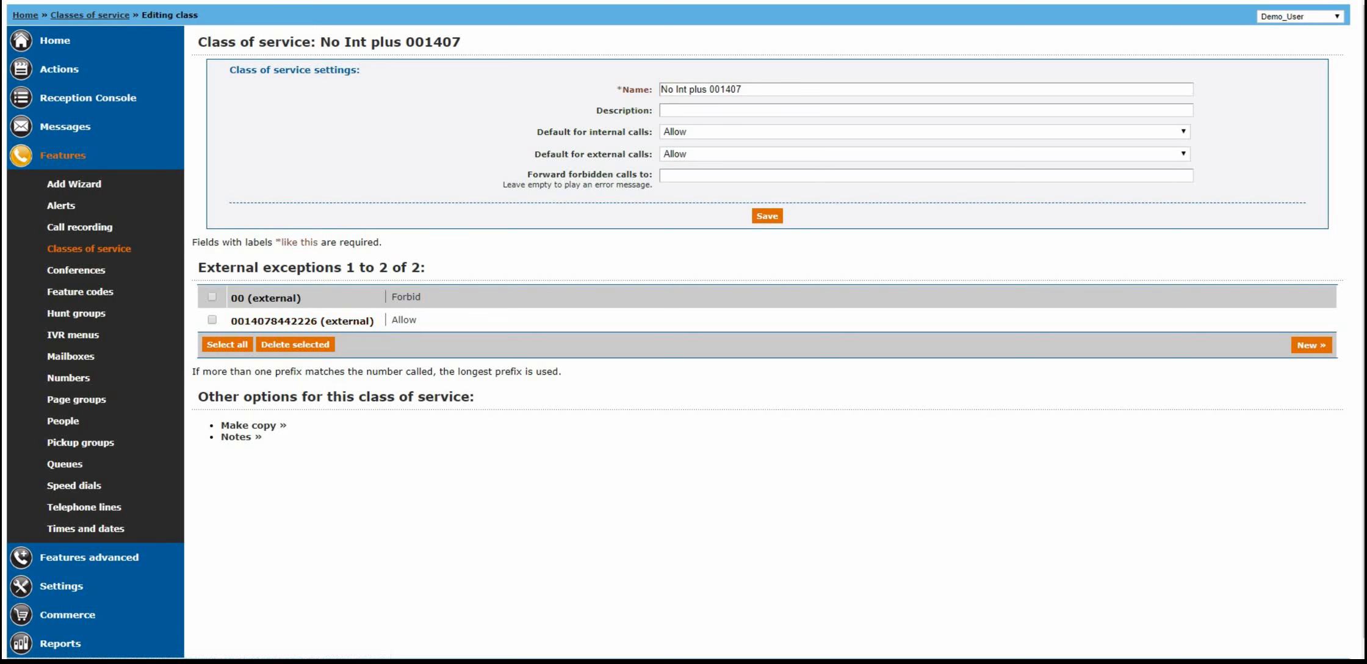
drag(320, 42, 461, 42)
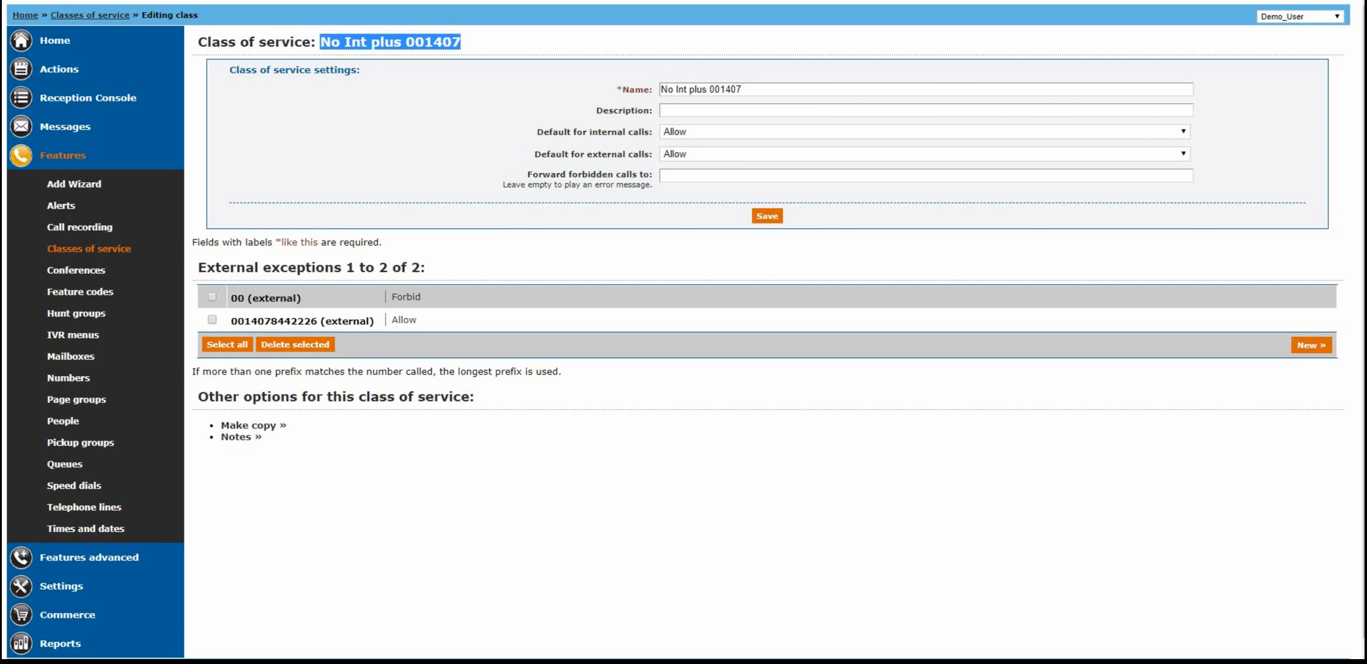
- Assign the "No Int plus 001407" class of service to the first telephone line and save the line
click(84, 507)
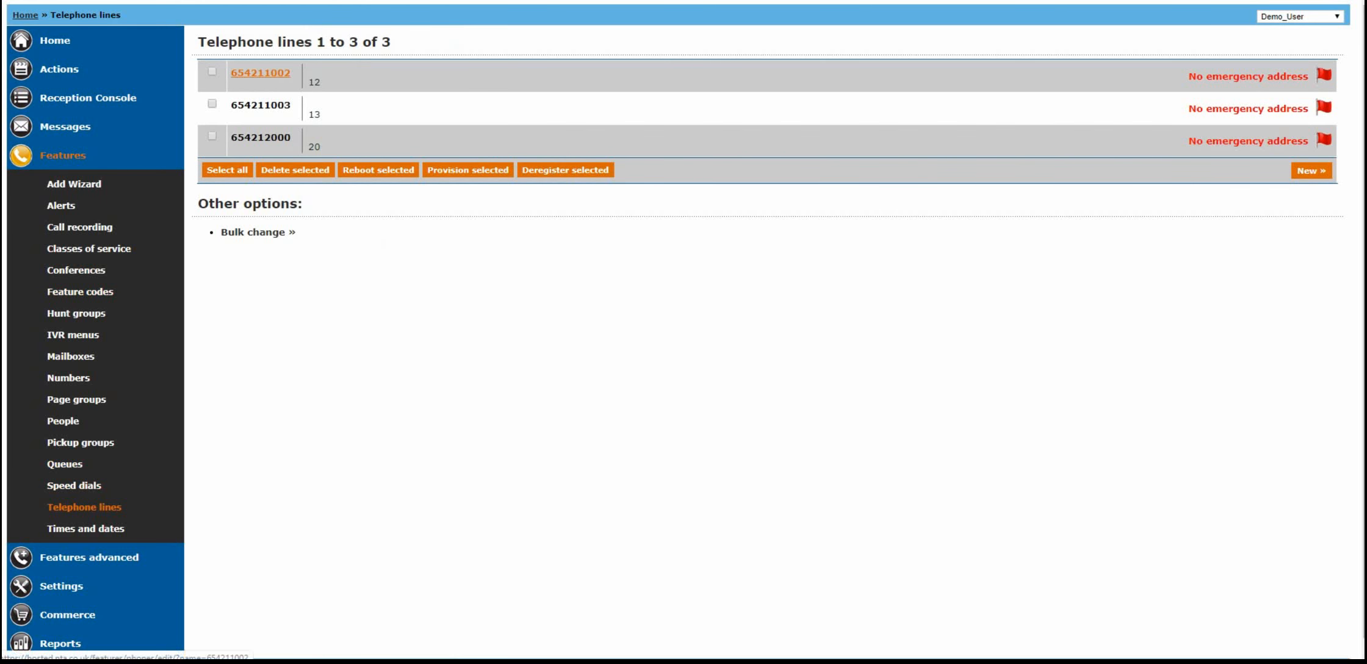
click(261, 73)
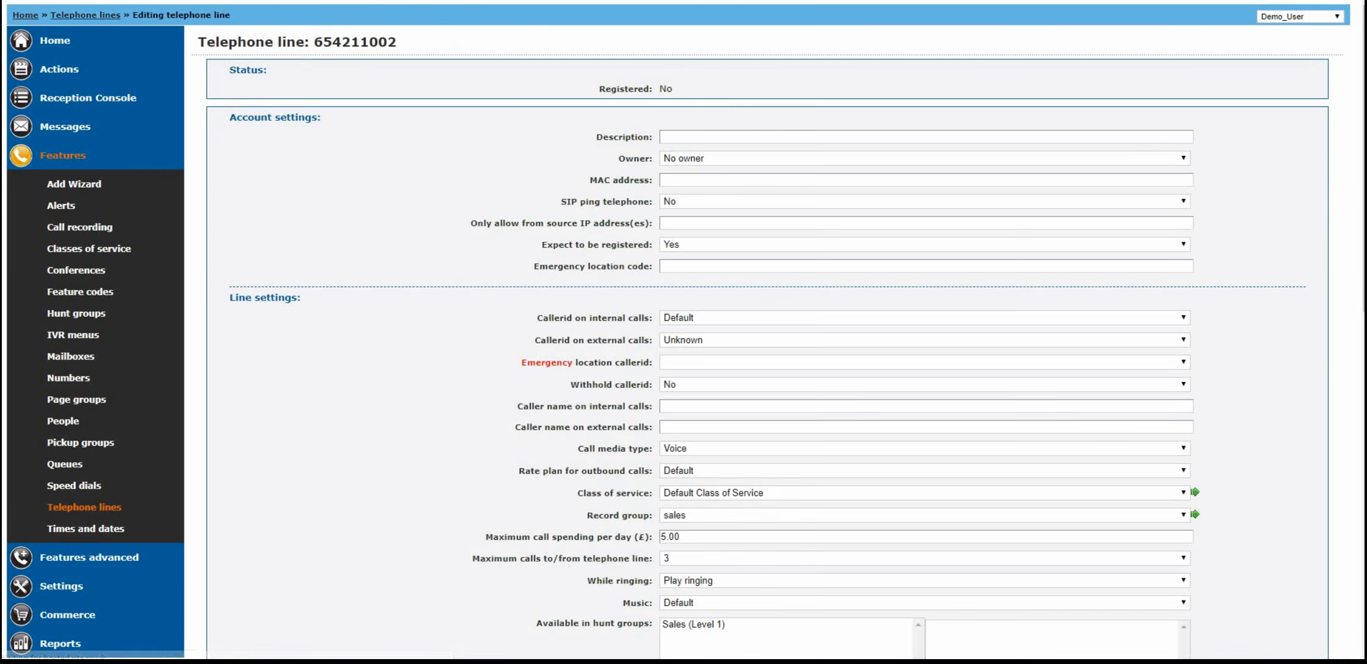
scroll(684, 330, down, 5)
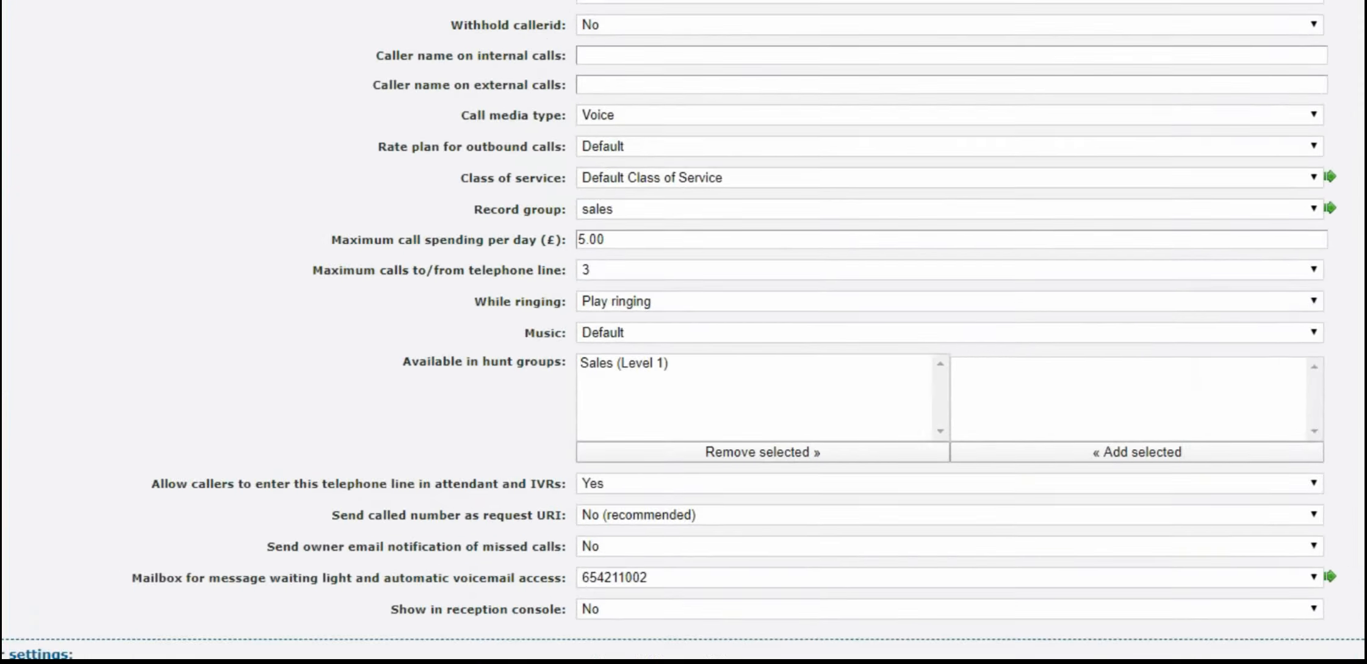
click(924, 206)
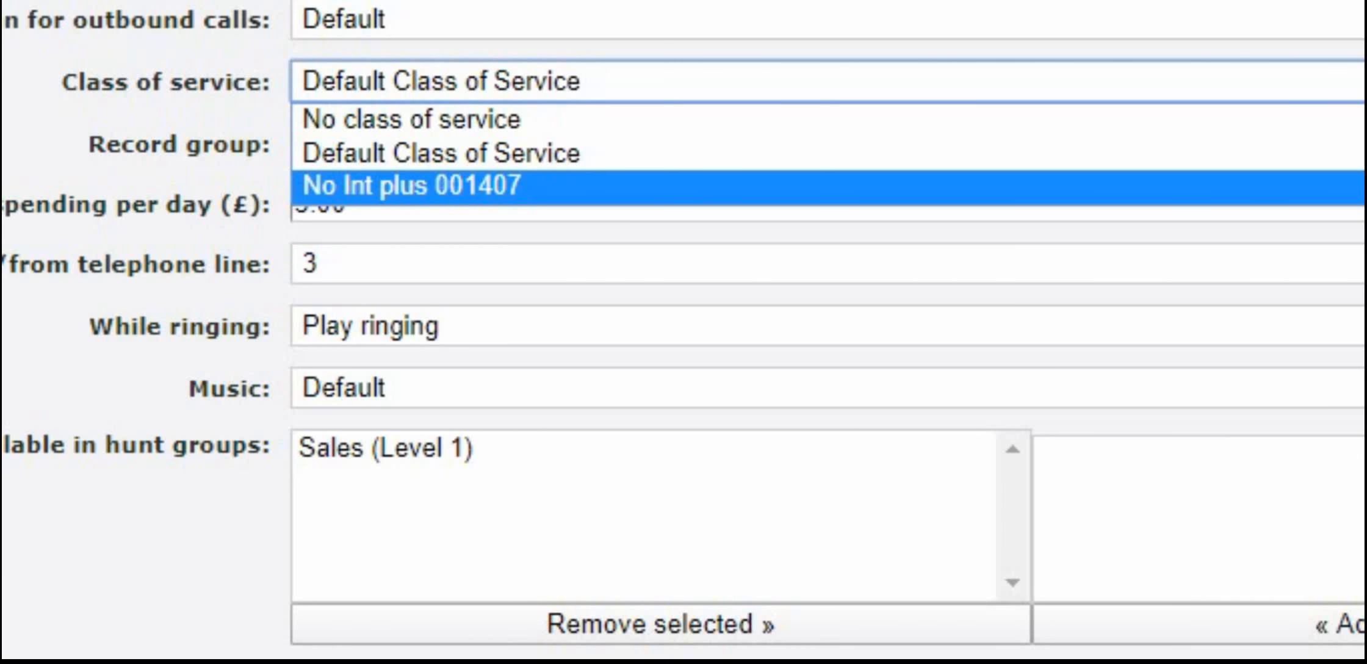
key(Return)
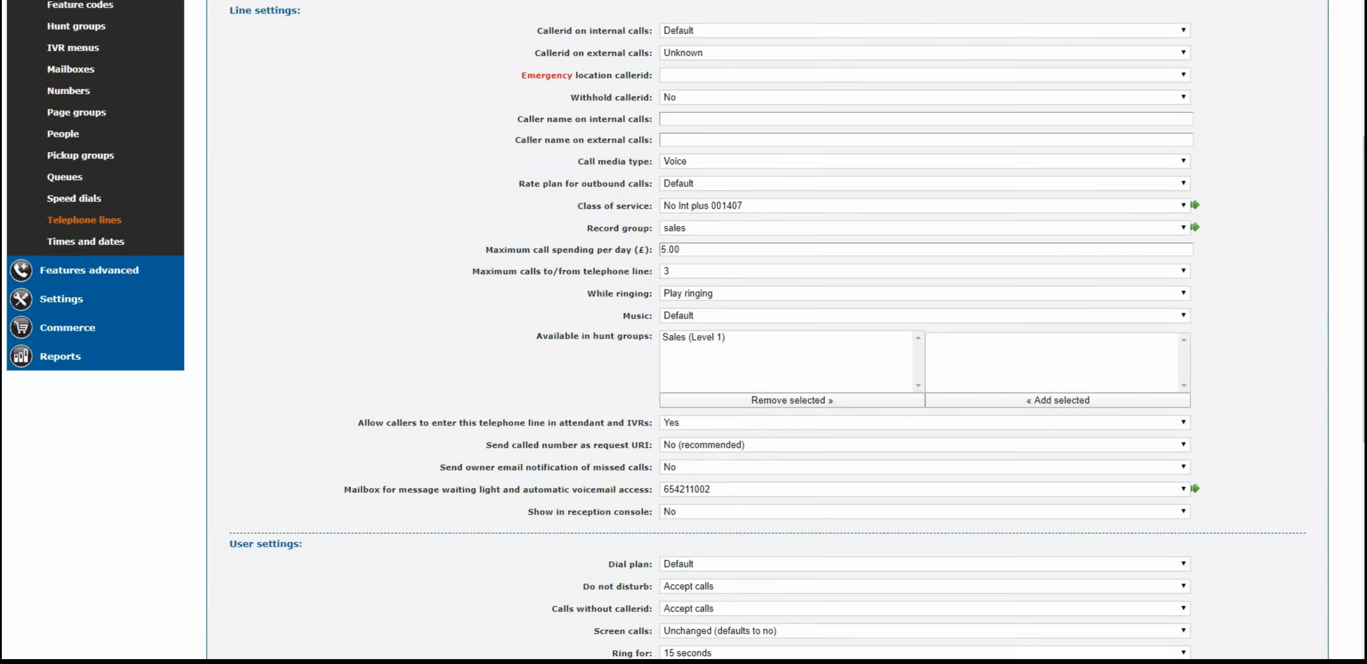
scroll(679, 331, down, 7)
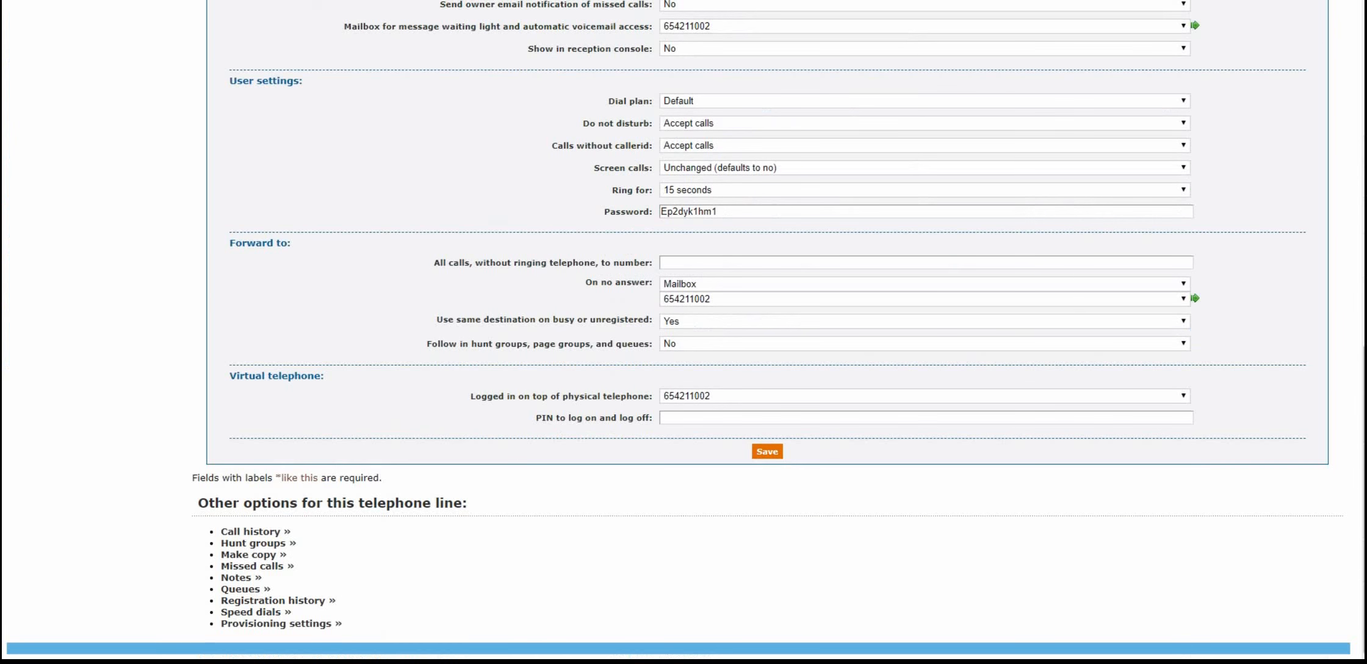
click(767, 451)
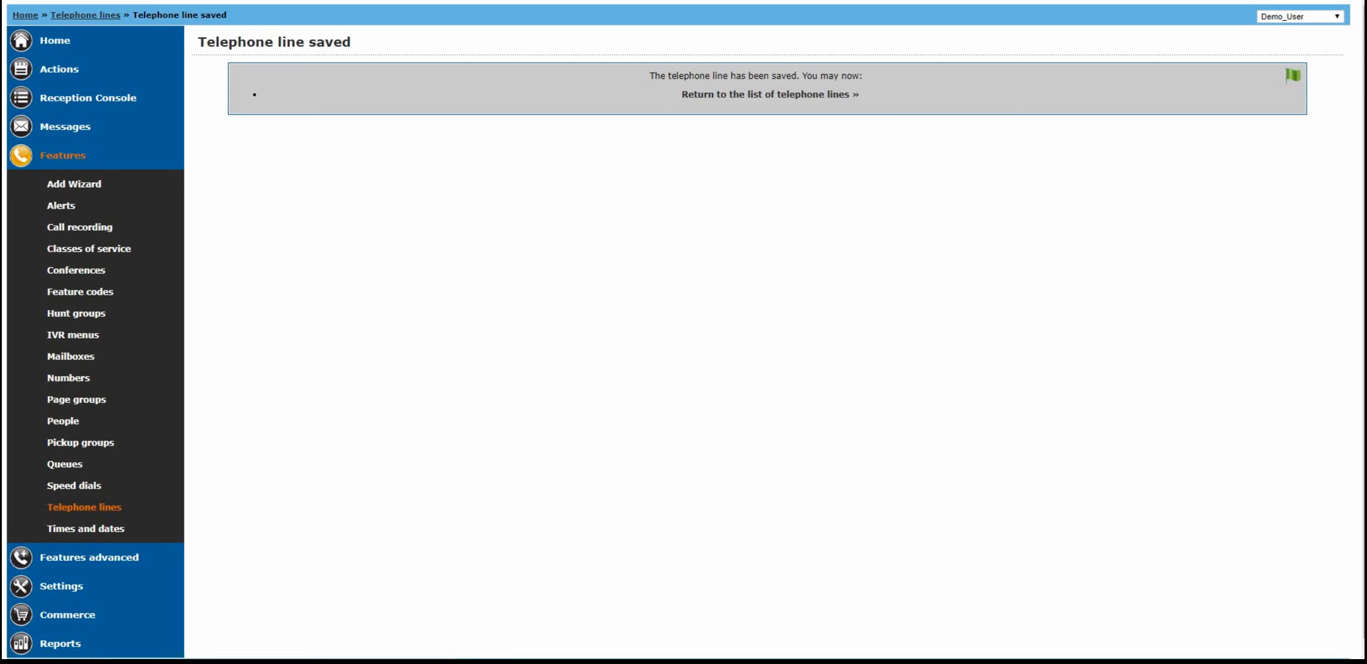
- Reopen the first telephone line and check which class of service is assigned in its line settings
click(770, 94)
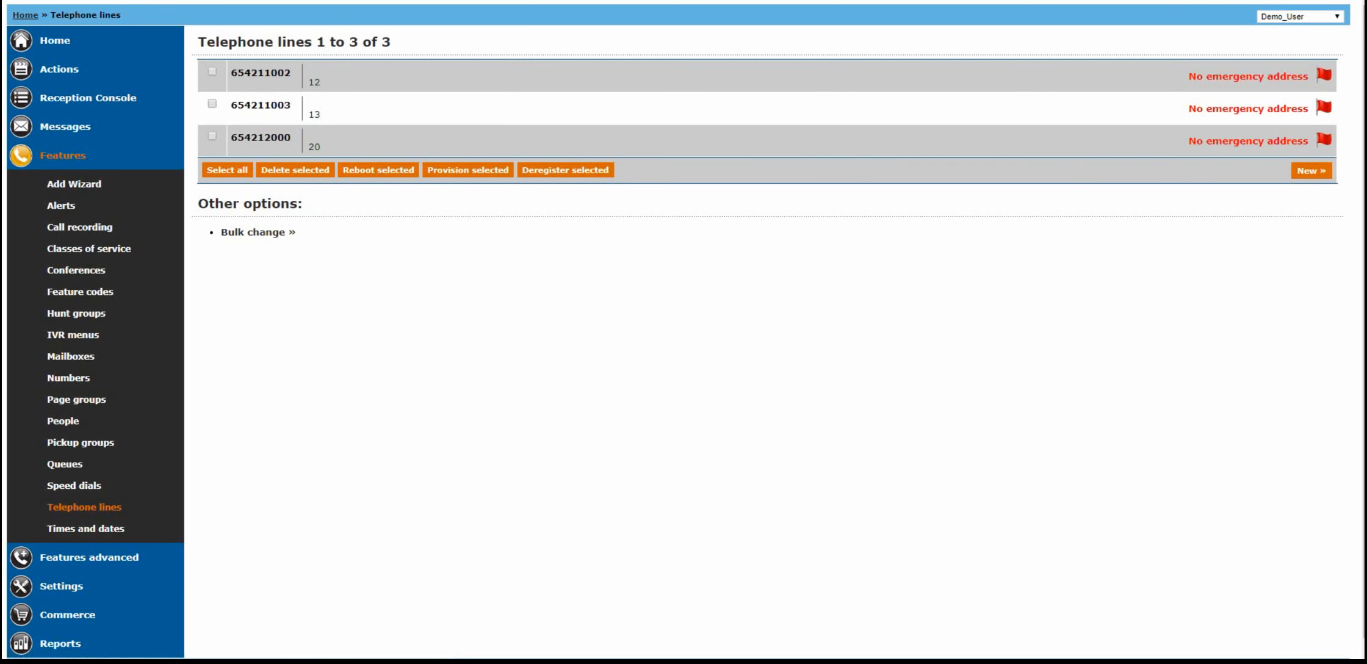
click(261, 72)
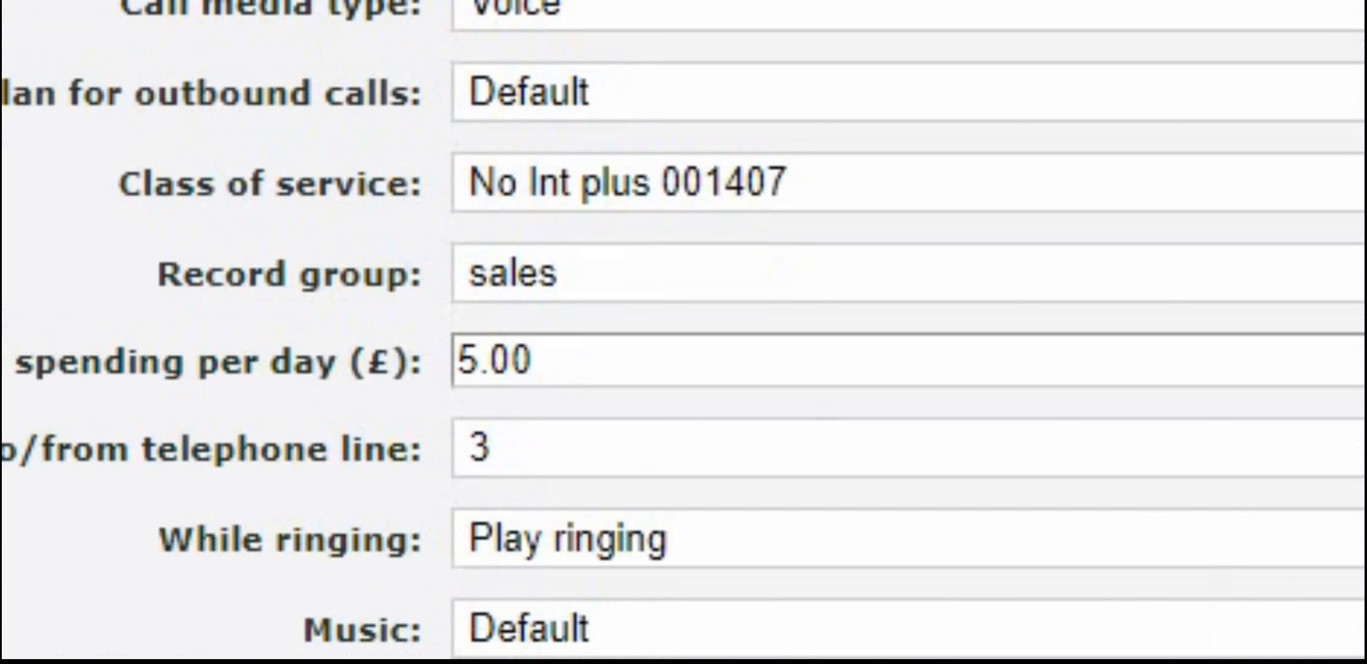
drag(118, 183, 407, 183)
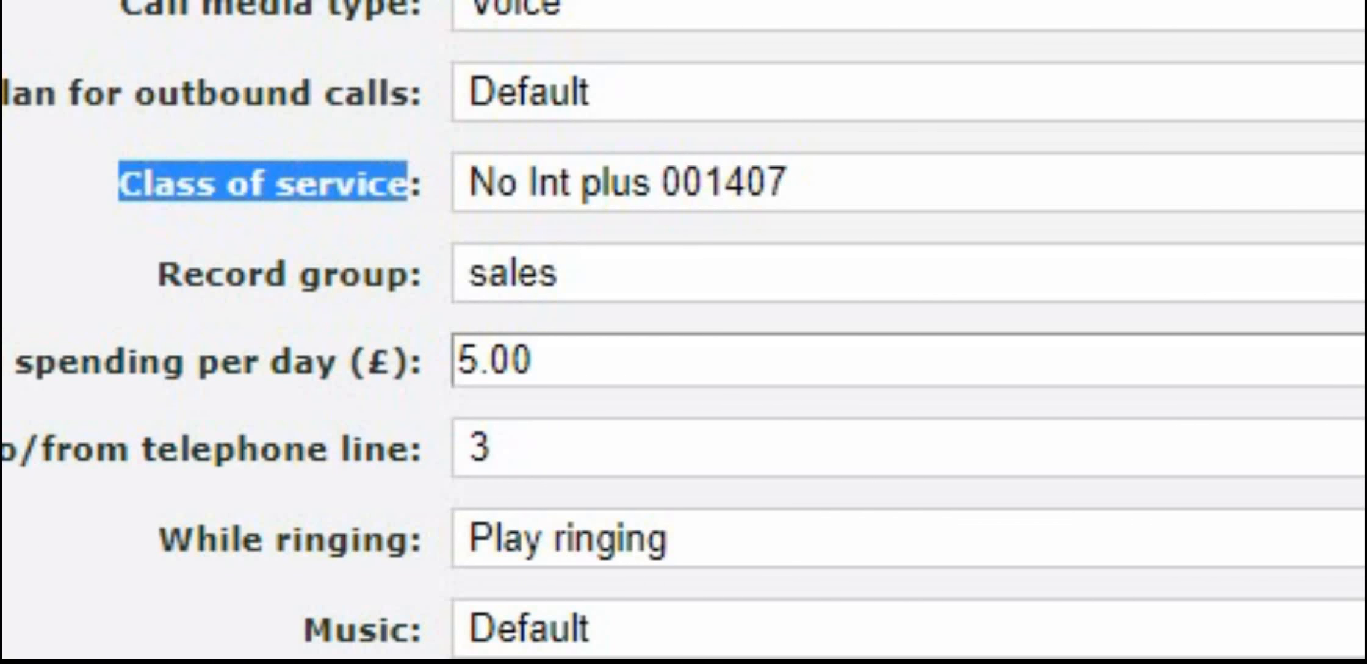